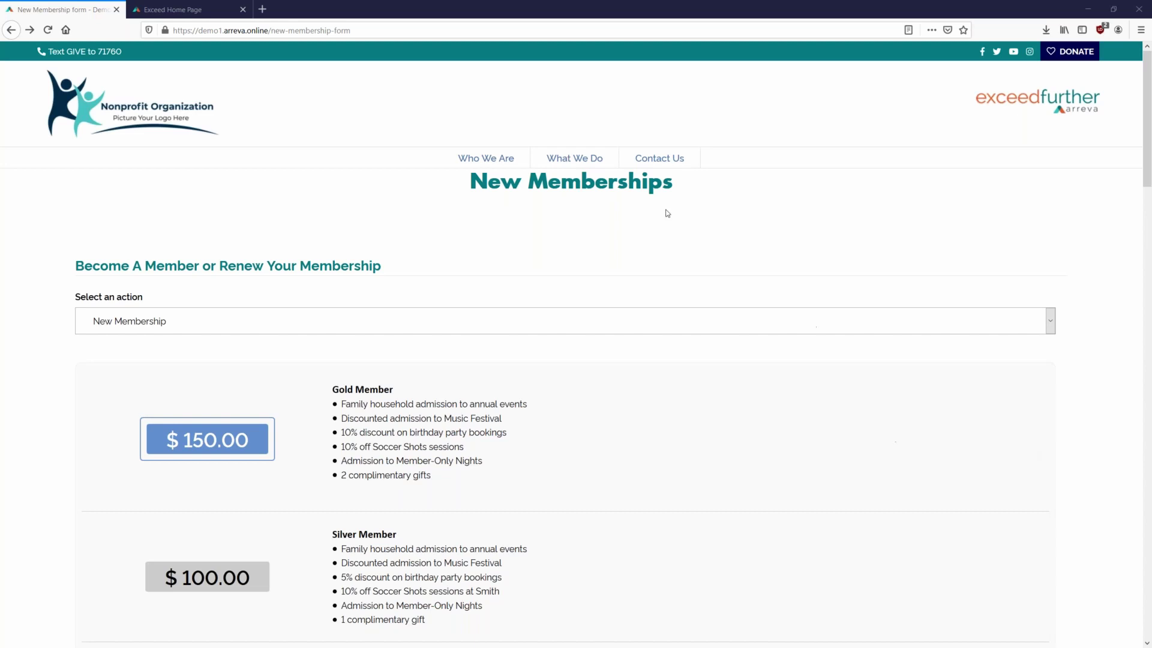
Step: On the online membership form, pick a new $150.00 Gold membership instead of the $100.00 Silver renewal
scroll(388, 213, down, 2)
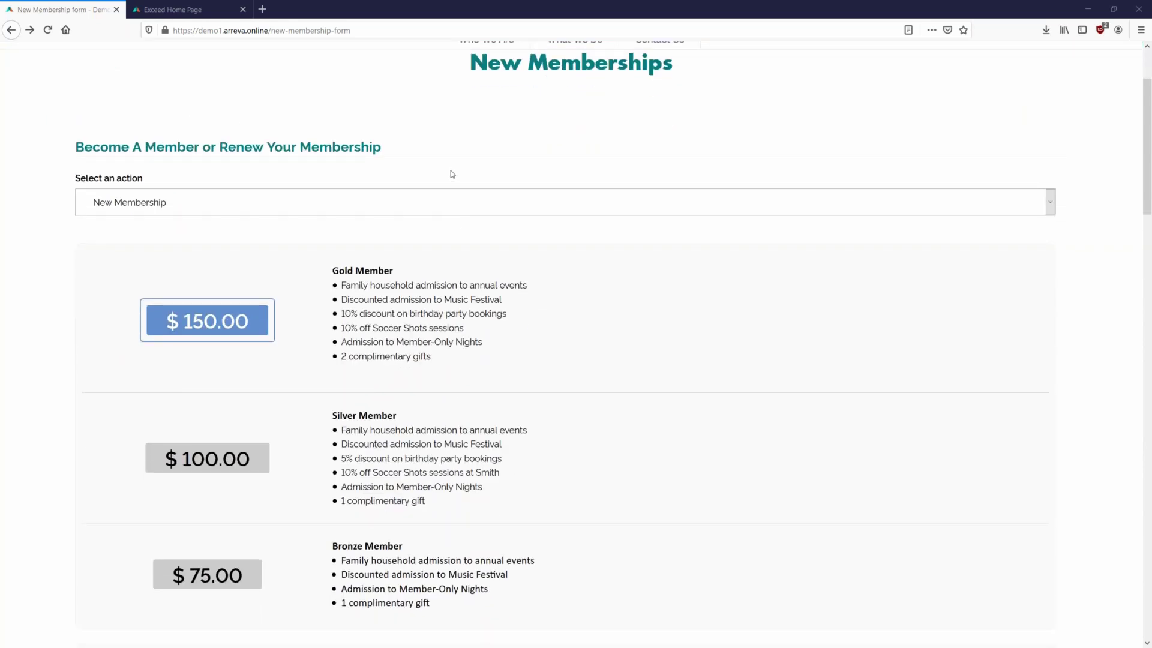
scroll(452, 174, down, 1)
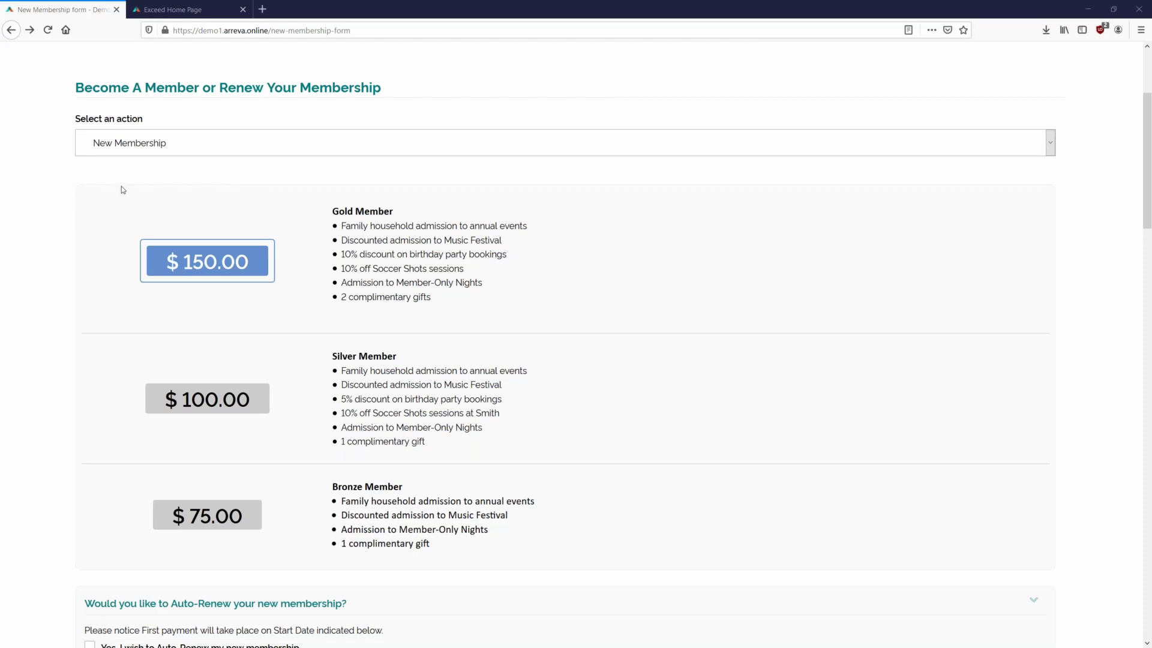
click(144, 142)
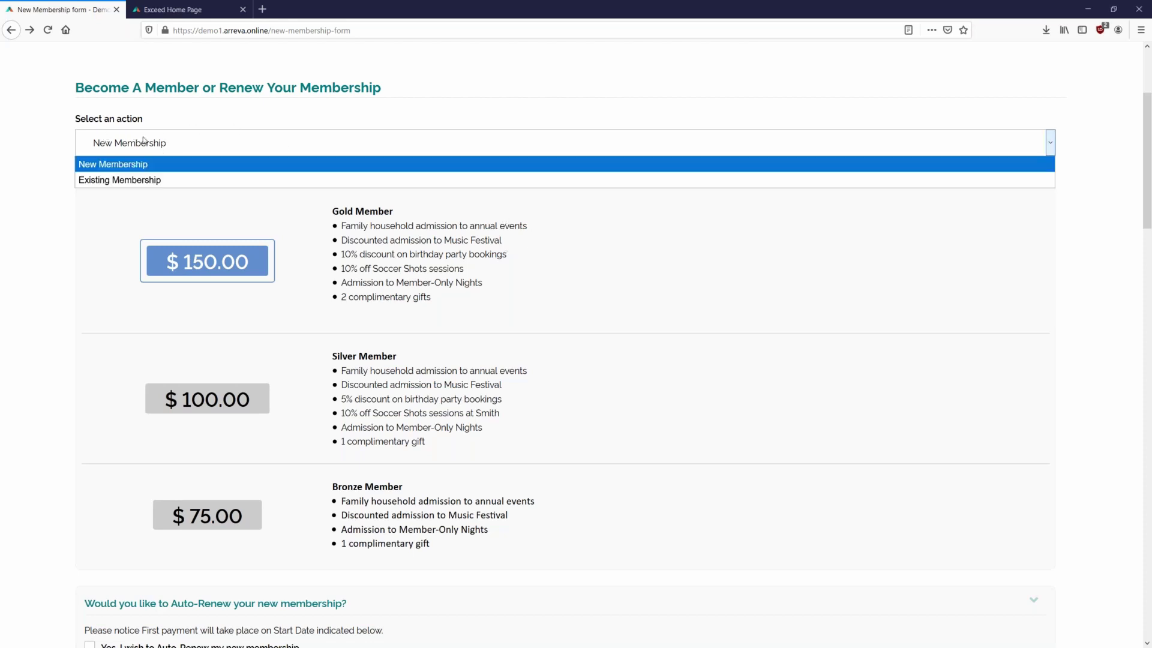
click(132, 179)
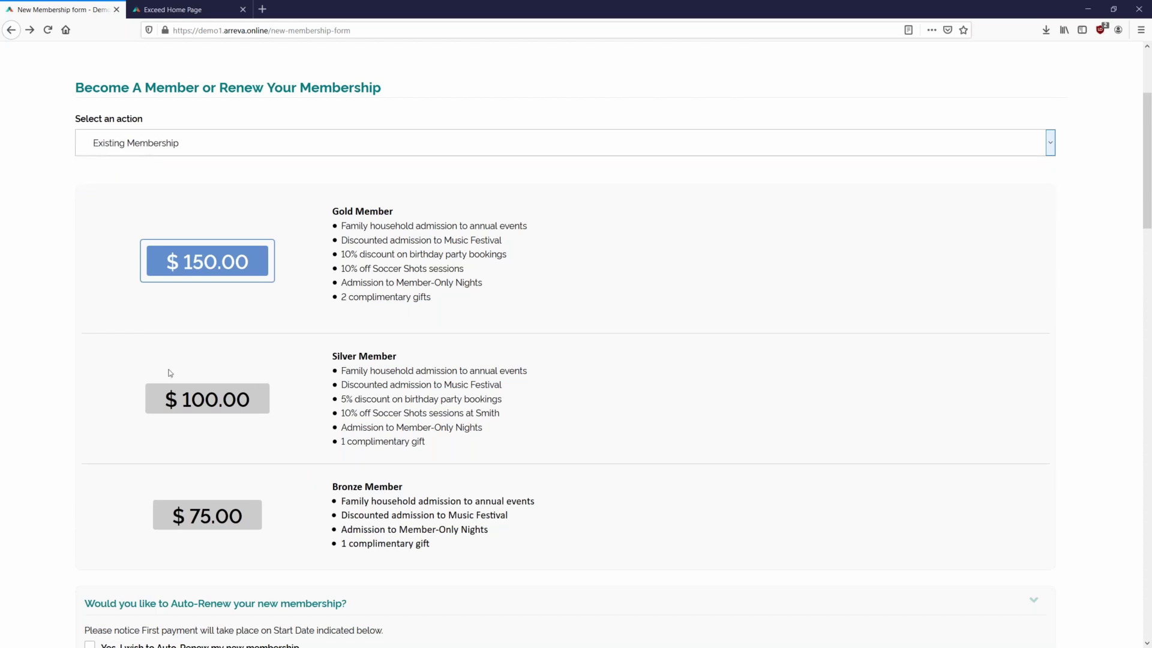
click(199, 395)
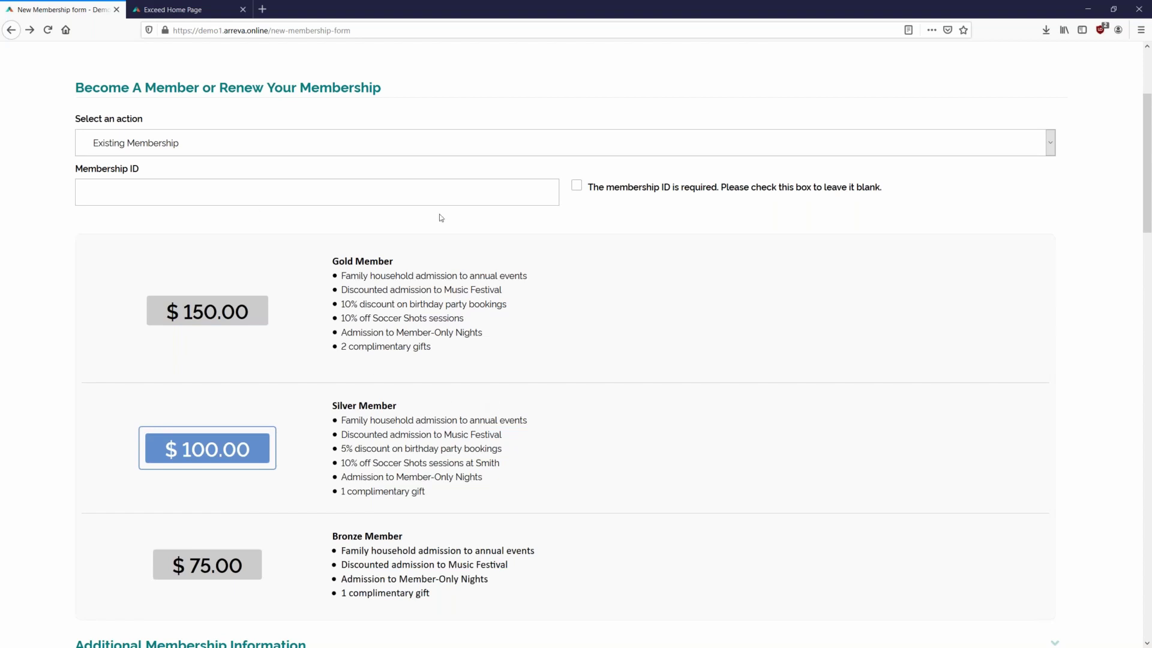
click(349, 142)
click(185, 164)
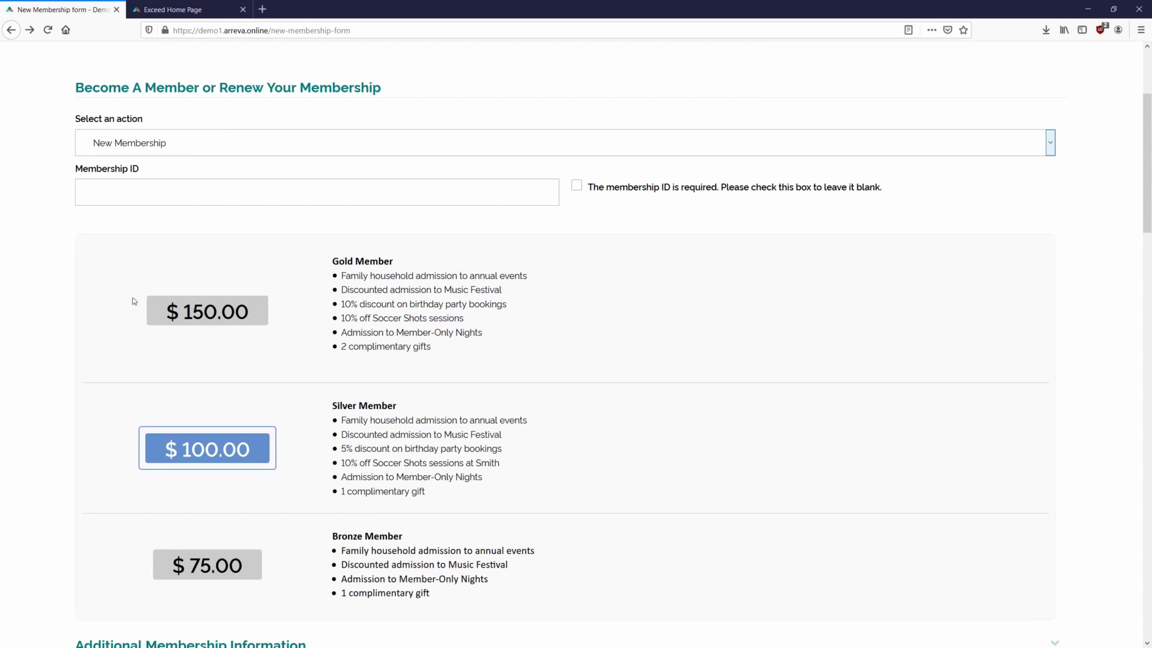
click(198, 311)
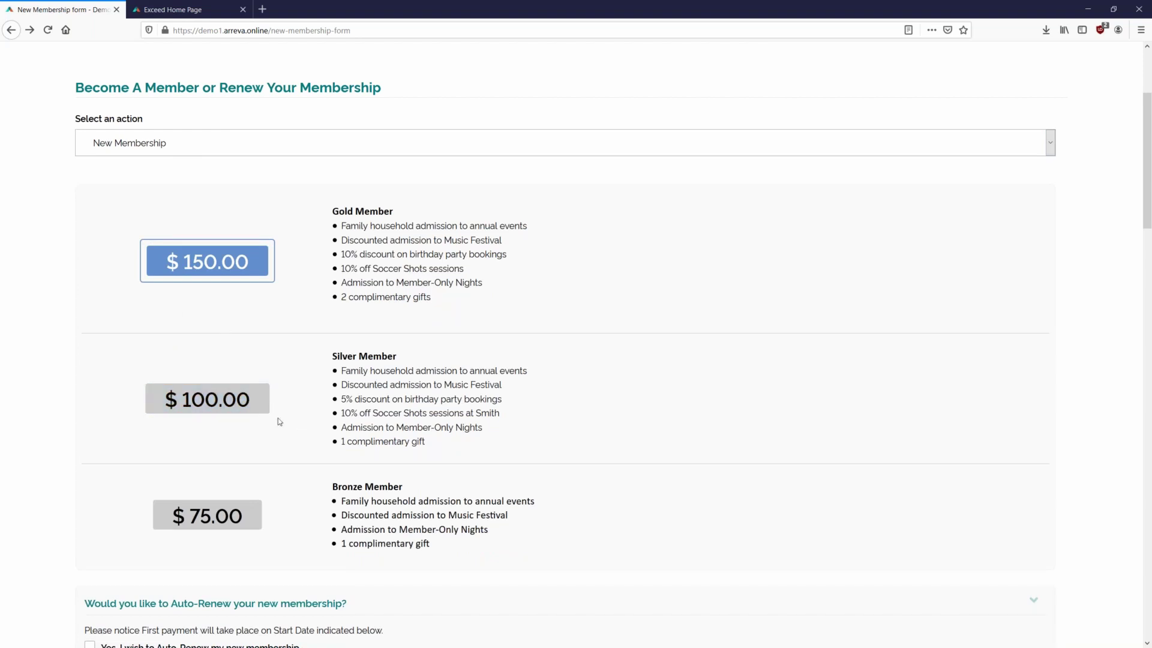
Step: Open the Online Transactions interface from the Exceed home page
scroll(278, 420, down, 2)
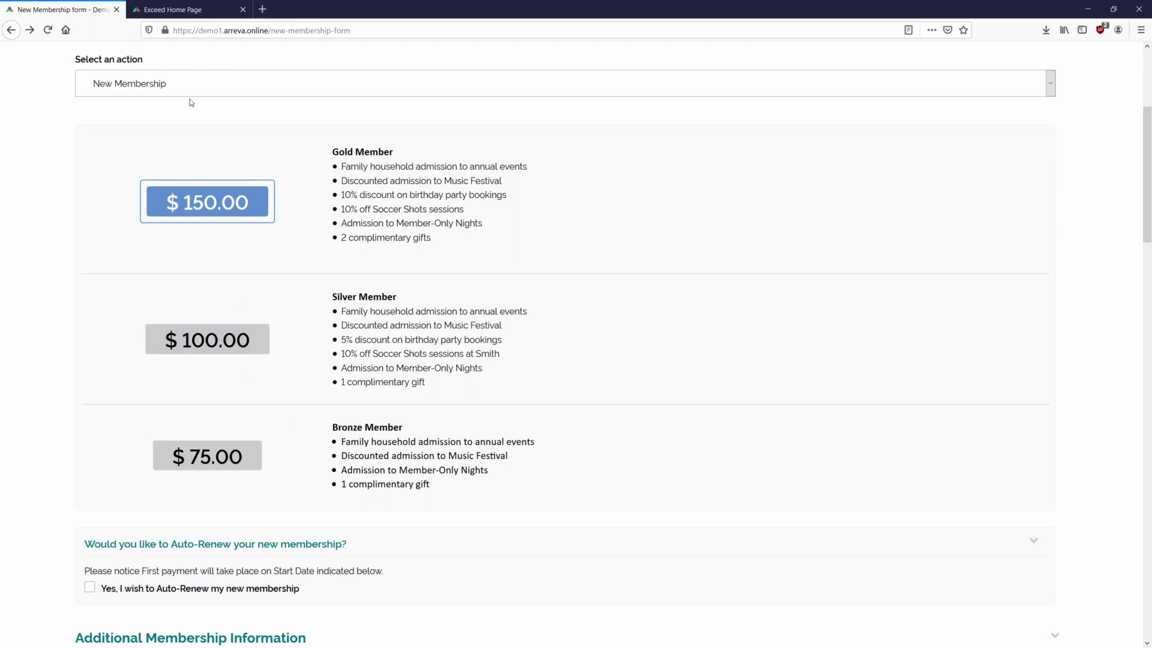
click(172, 12)
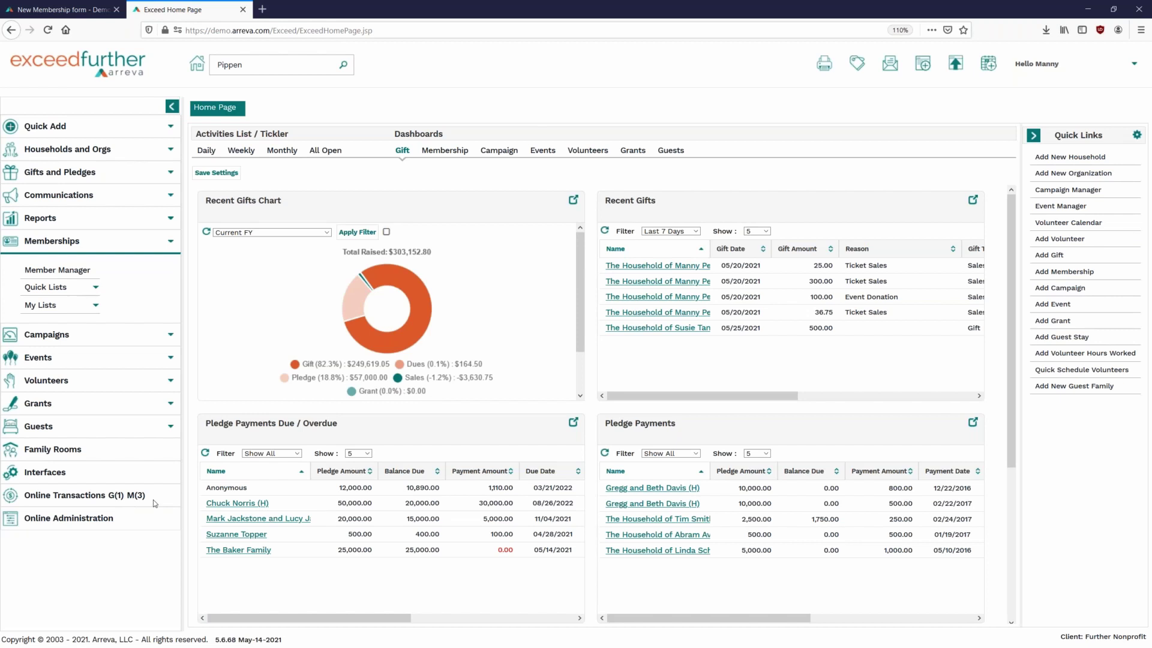
click(49, 475)
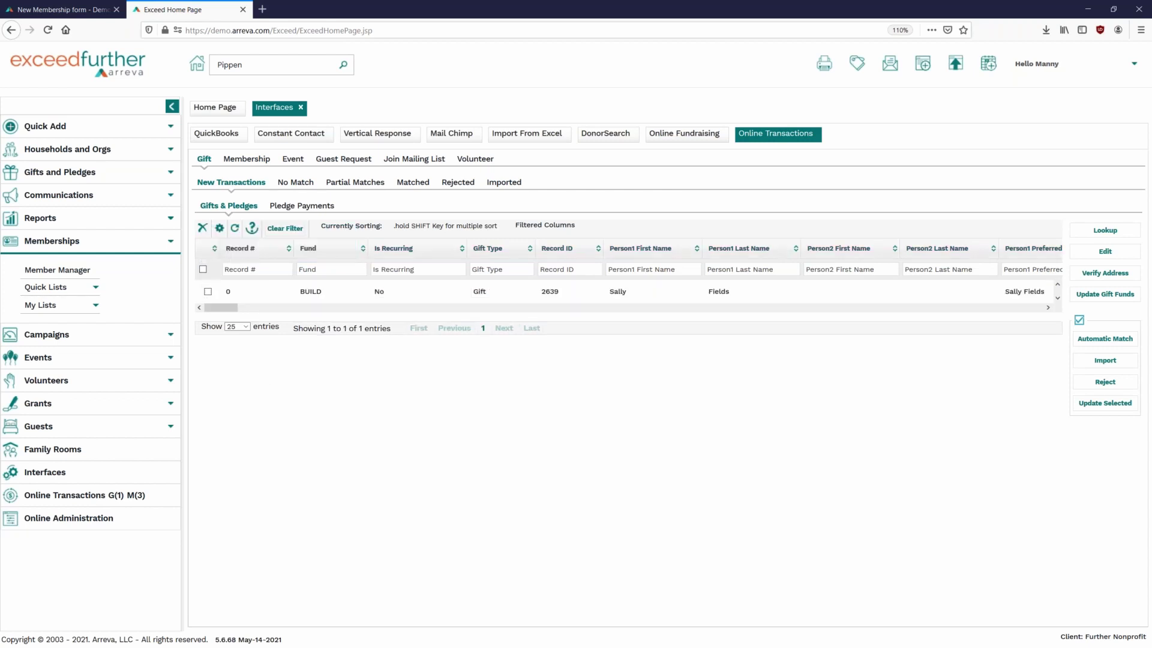
Step: Show the Membership transactions and select all three for processing
click(245, 160)
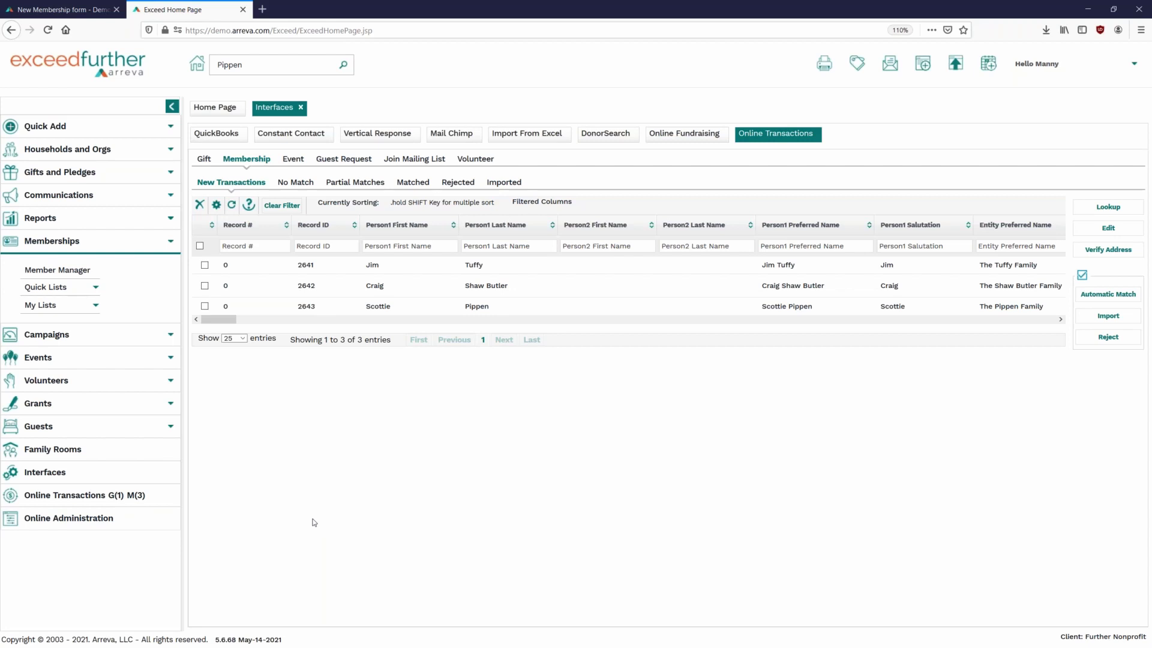
click(201, 247)
click(1109, 229)
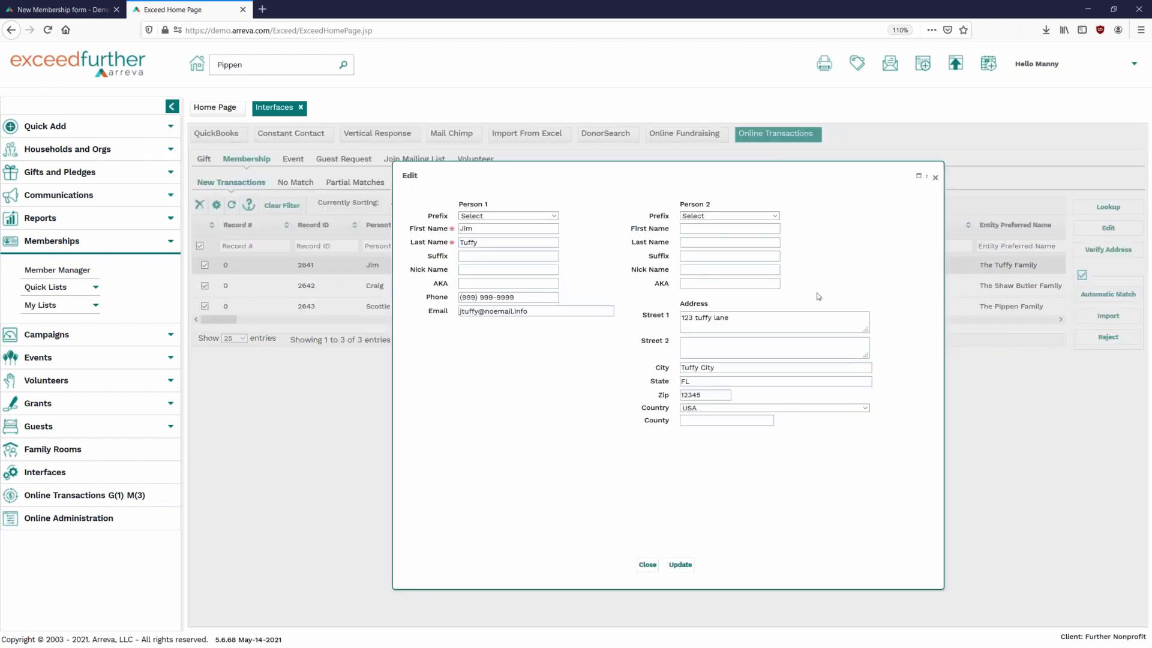
click(935, 178)
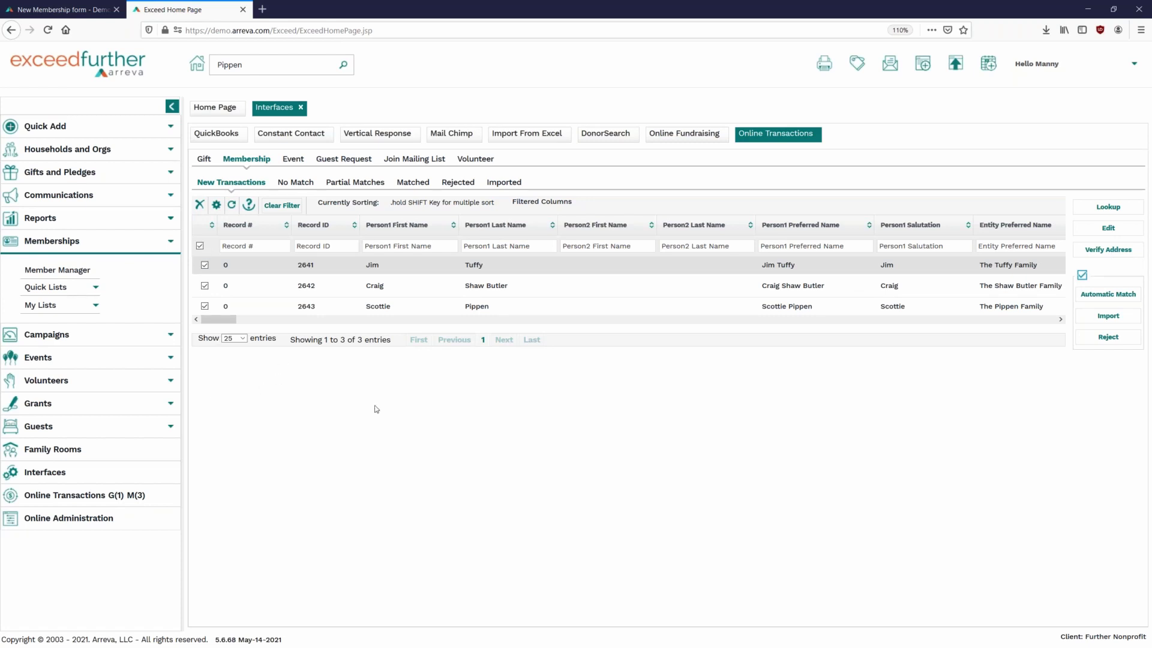
Step: Run and confirm Automatic Match on the three transactions, accepting the 1 match, 2 no-match result
click(1115, 296)
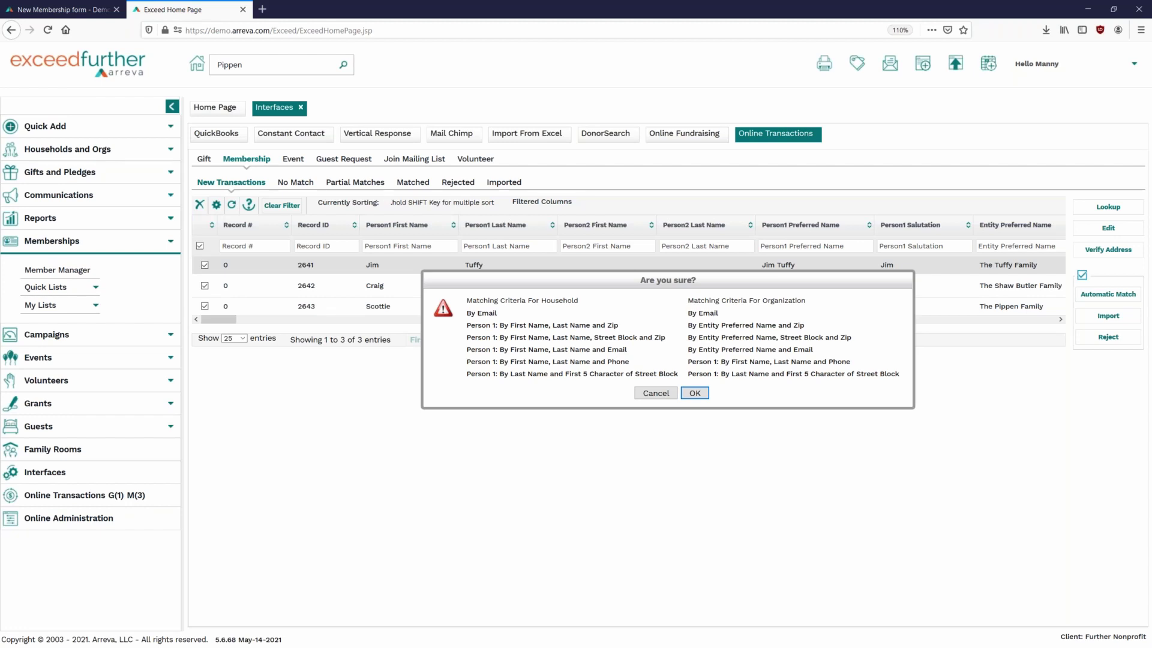
click(695, 393)
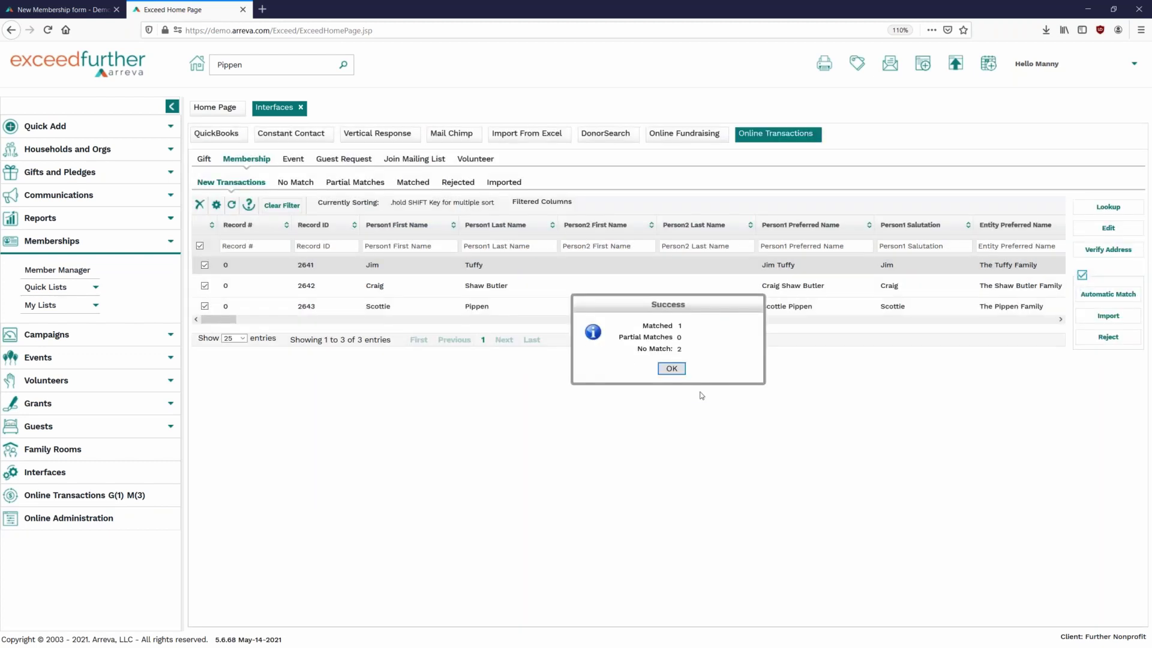
click(672, 368)
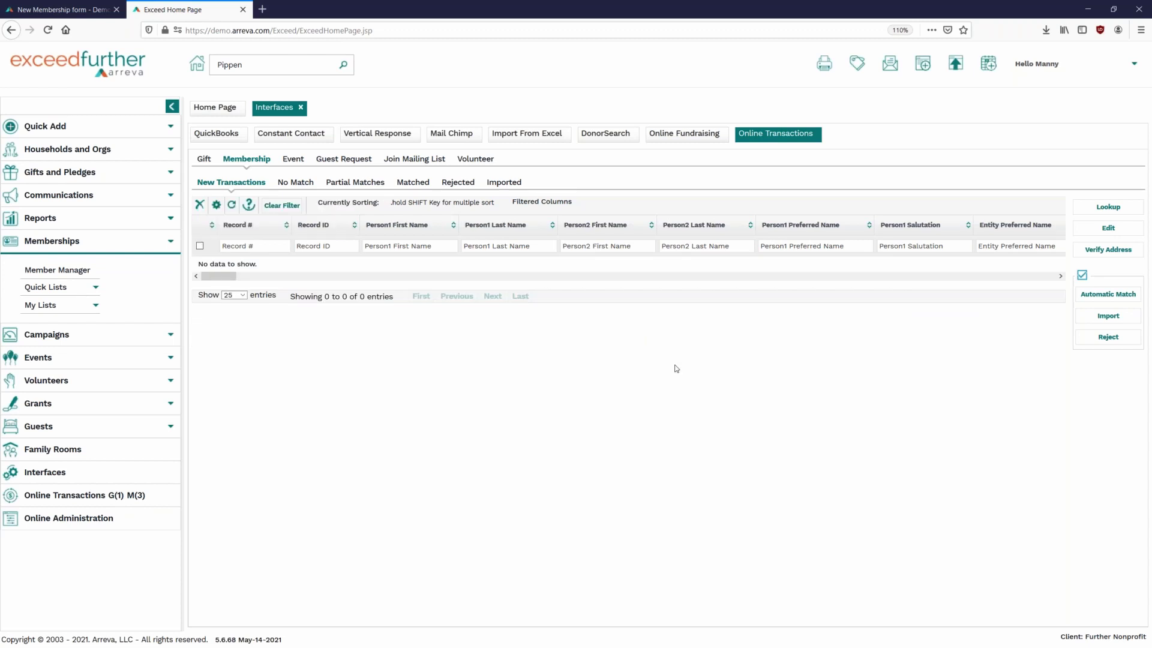
Step: Show the No Match > New Membership list of three unmatched memberships
click(303, 183)
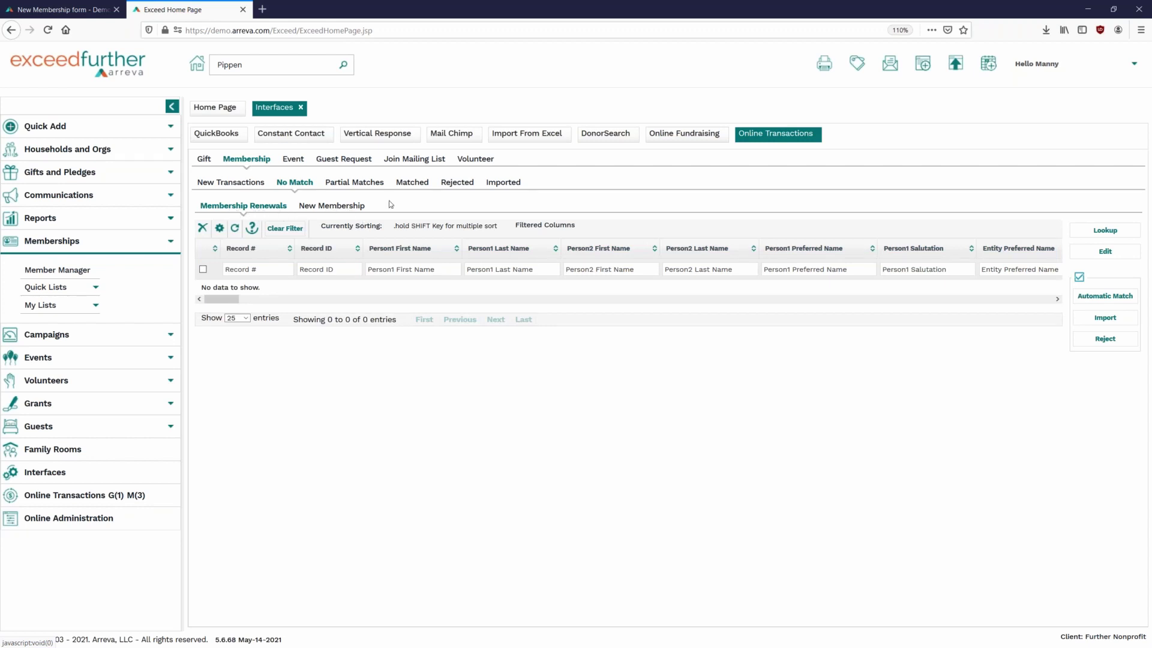
click(335, 207)
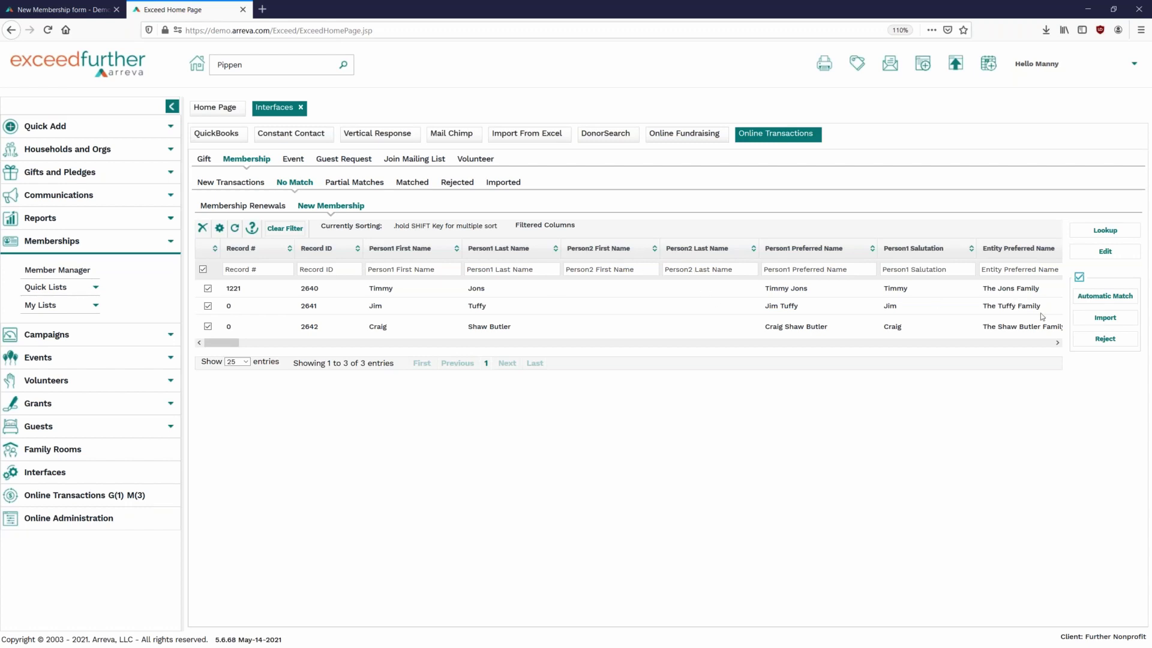
Step: Start the Import of the three selected unmatched new memberships
click(1106, 318)
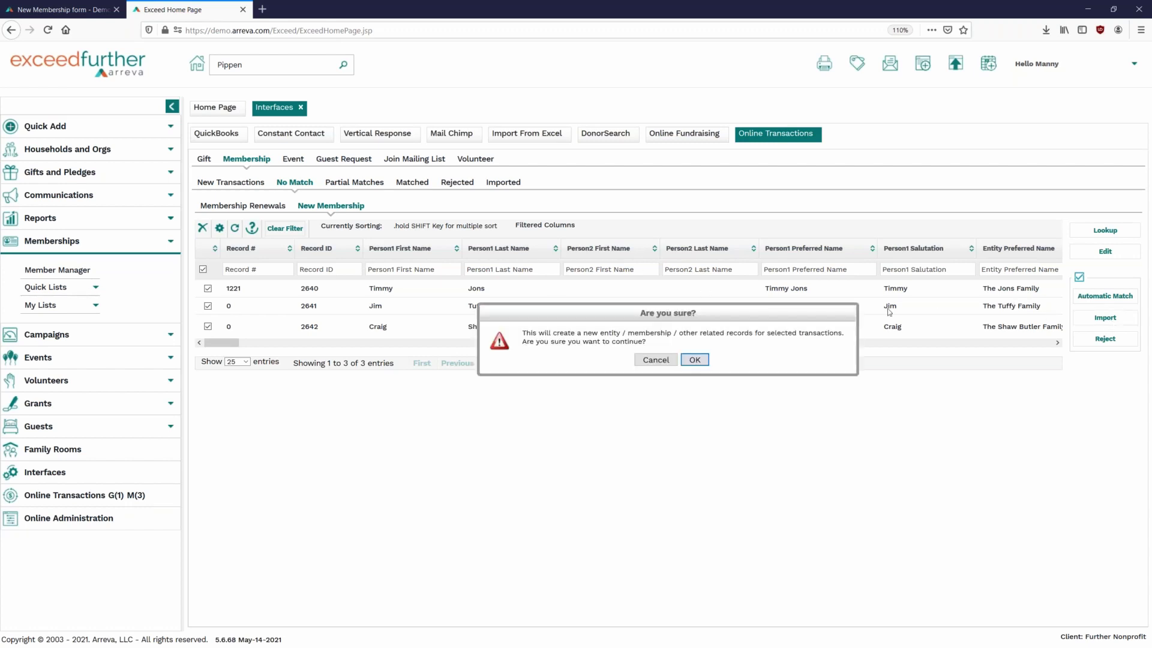
Step: Confirm creating the new entity and membership records and accept the 3-imported success message
click(695, 361)
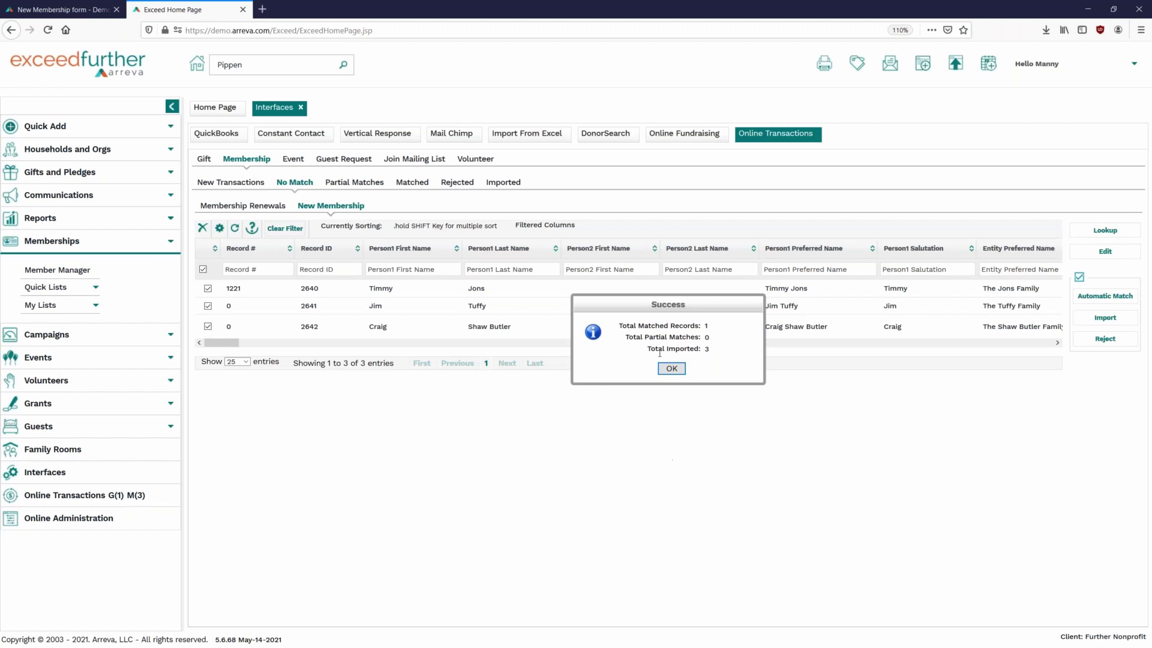
click(671, 369)
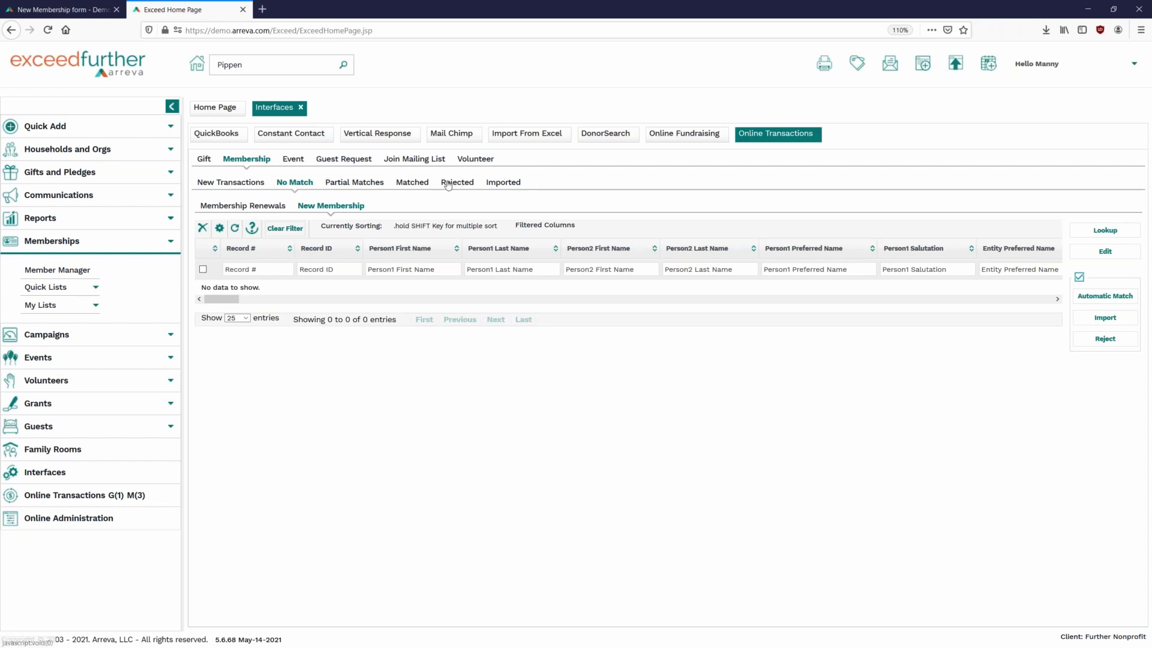
Step: Under Matched > Renewals Without Membership ID, select the matched renewal and create its membership
click(423, 182)
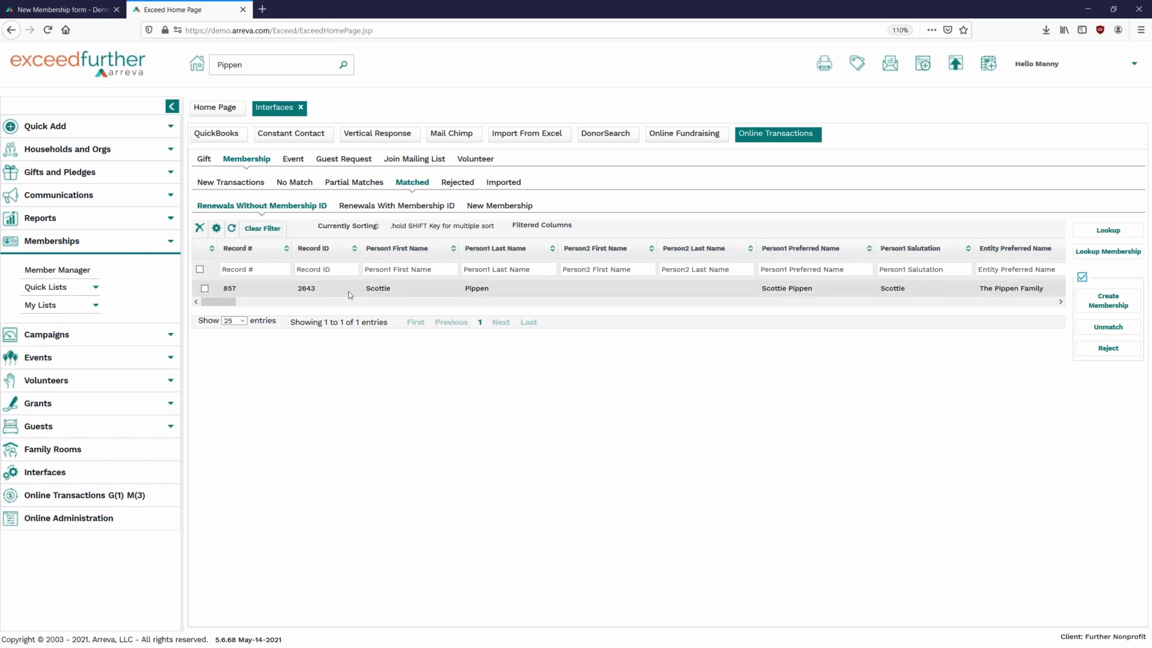
click(365, 206)
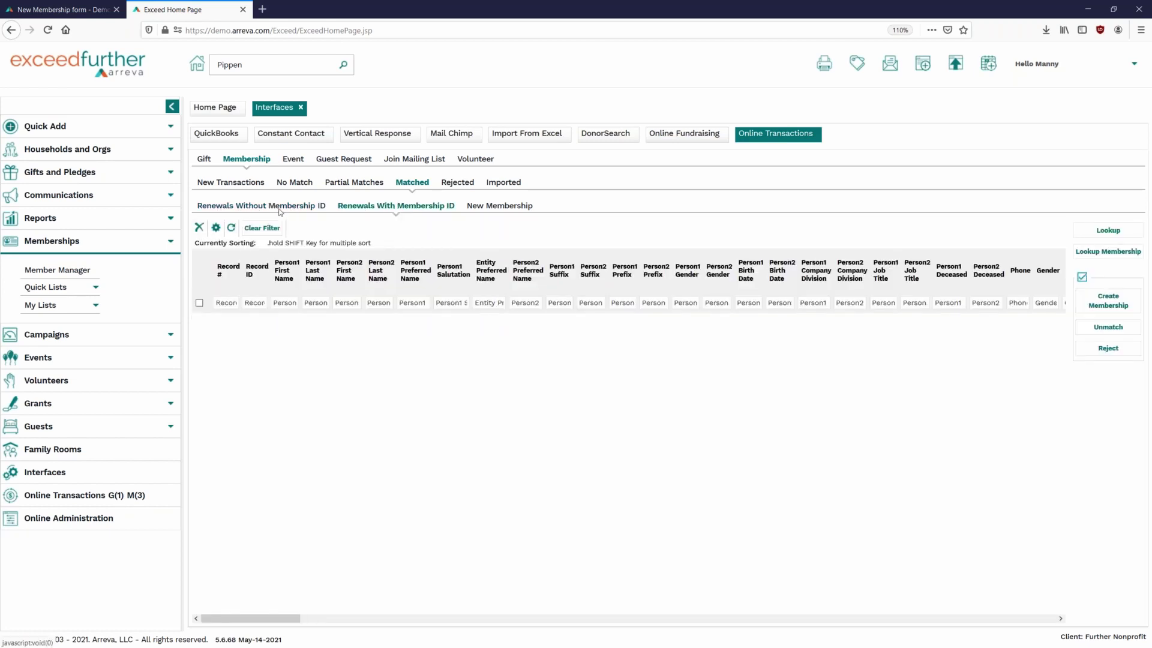
click(256, 207)
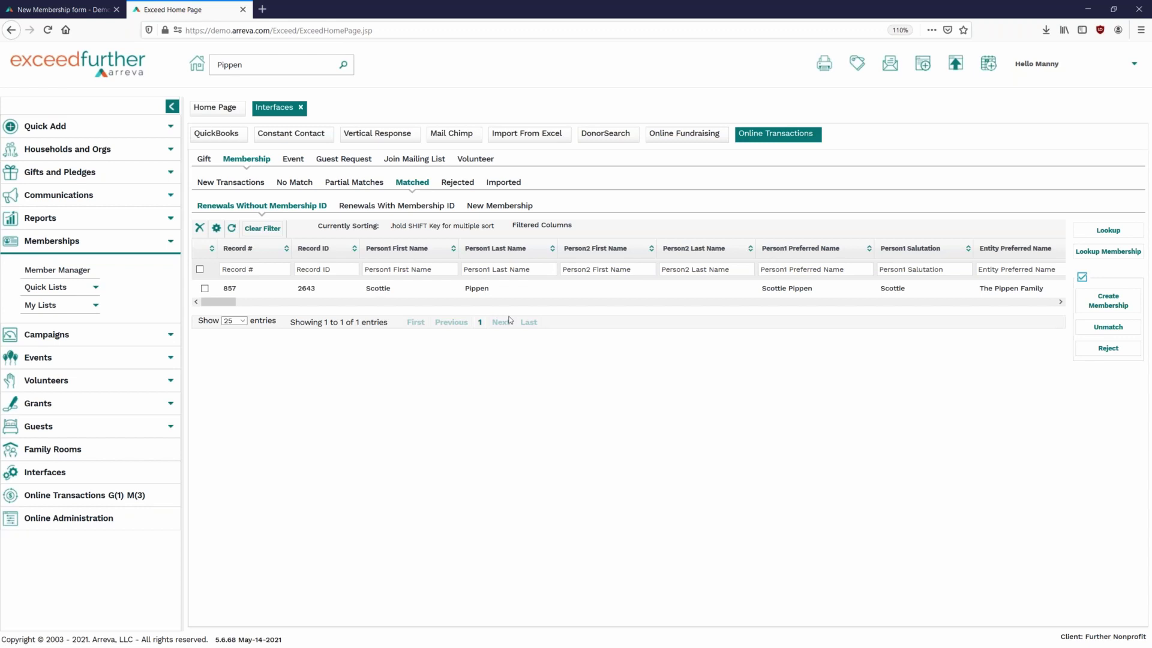
click(205, 289)
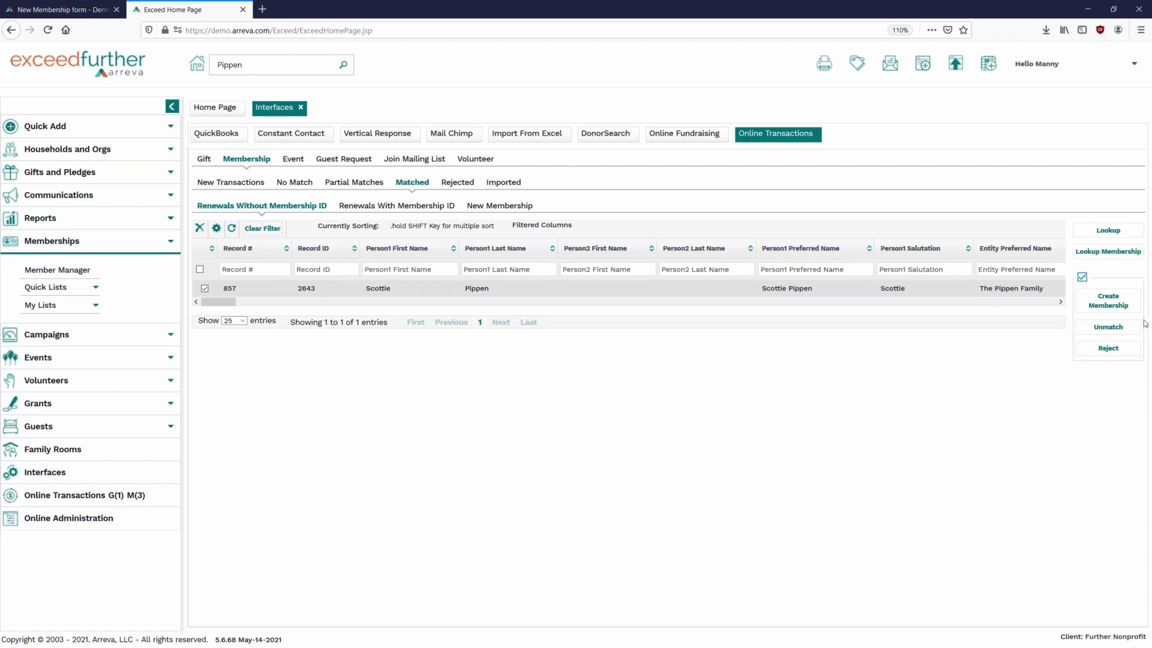
click(1115, 306)
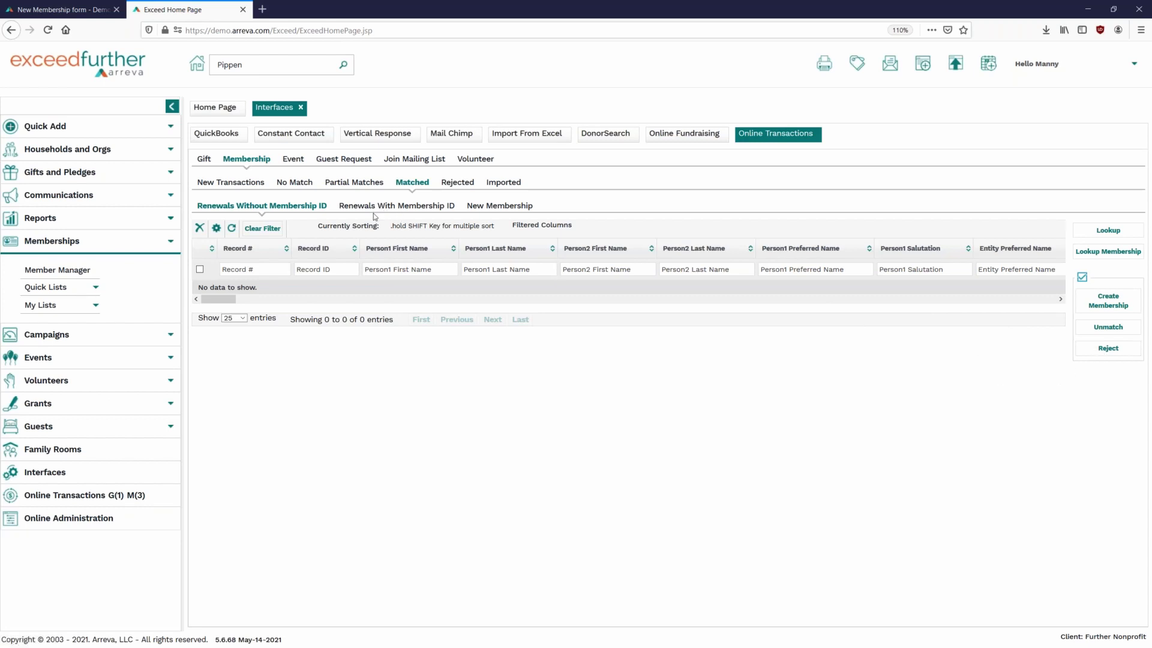
Step: Review Matched Renewals With Membership ID, then the empty Matched New Membership list
click(358, 207)
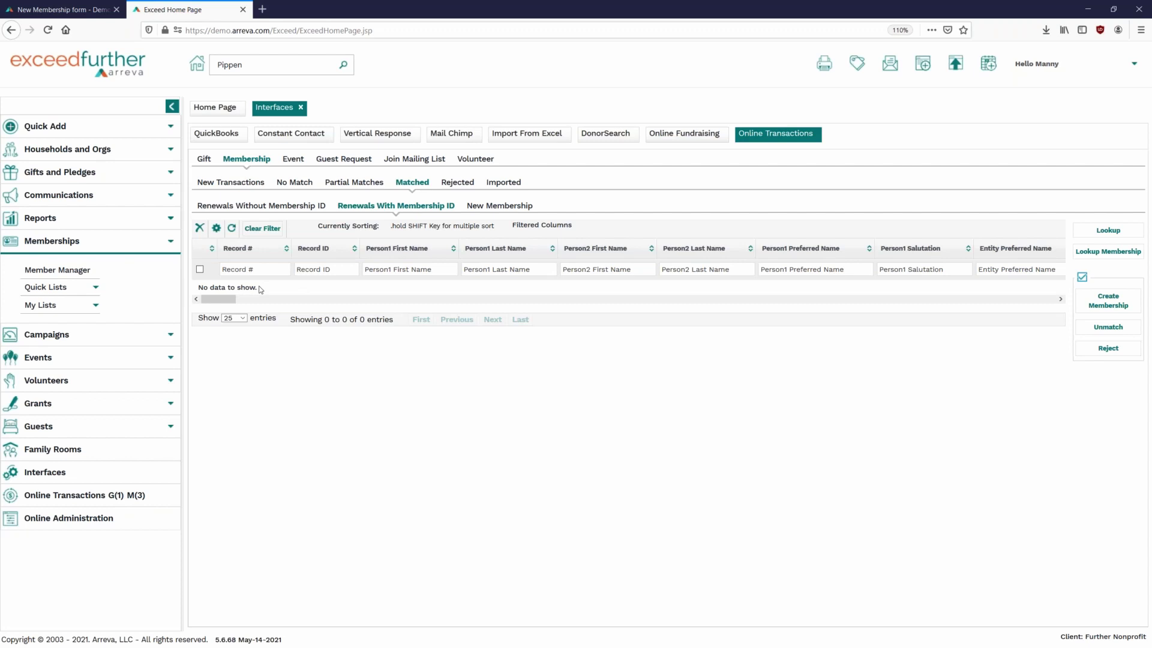
click(502, 207)
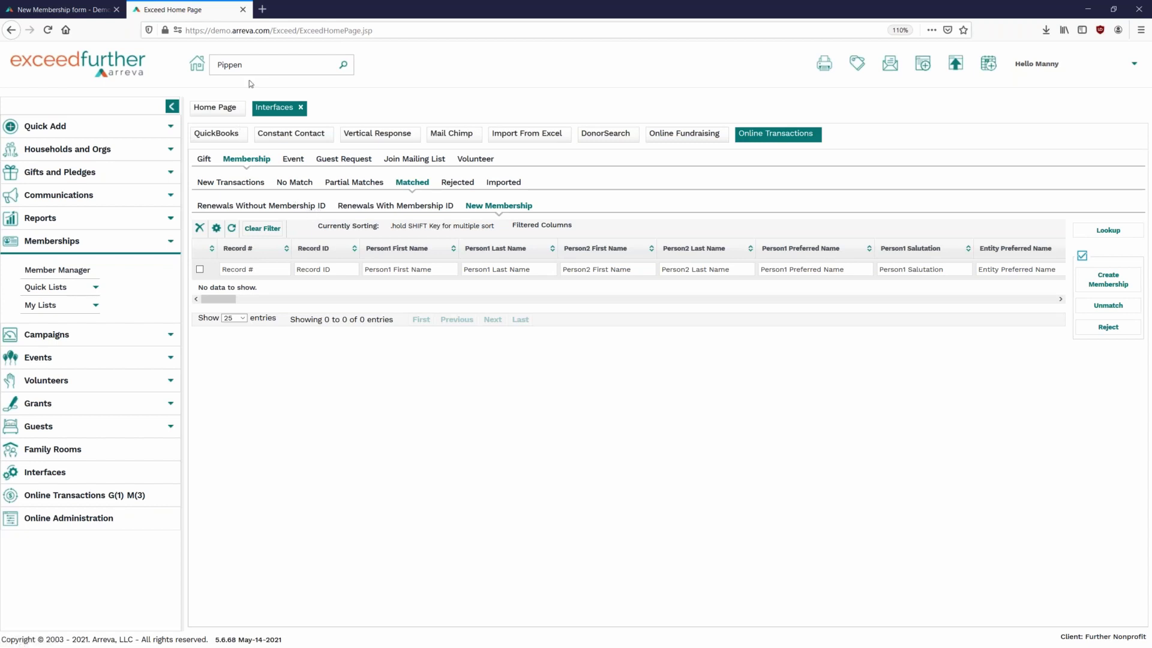
Step: Quick-search the household's surname, open its record, and view the Gold Member membership expiring 05/01/2022
key(BackSpace)
key(BackSpace)
key(BackSpace)
key(BackSpace)
key(BackSpace)
key(BackSpace)
text(Tuffy)
key(Return)
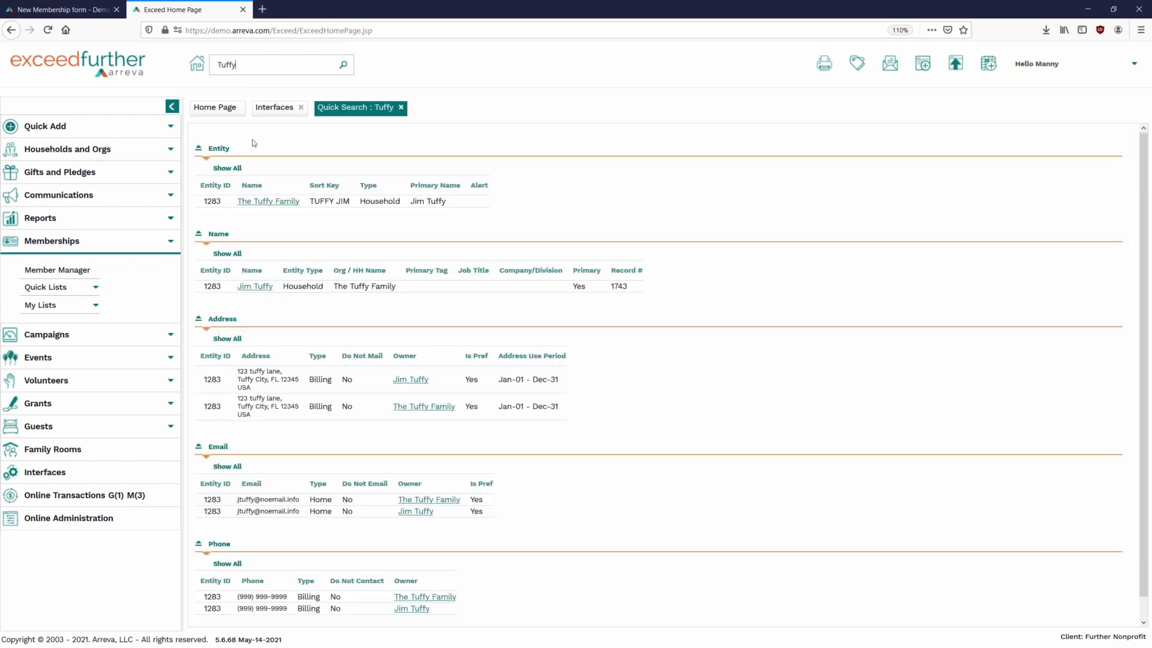
click(268, 201)
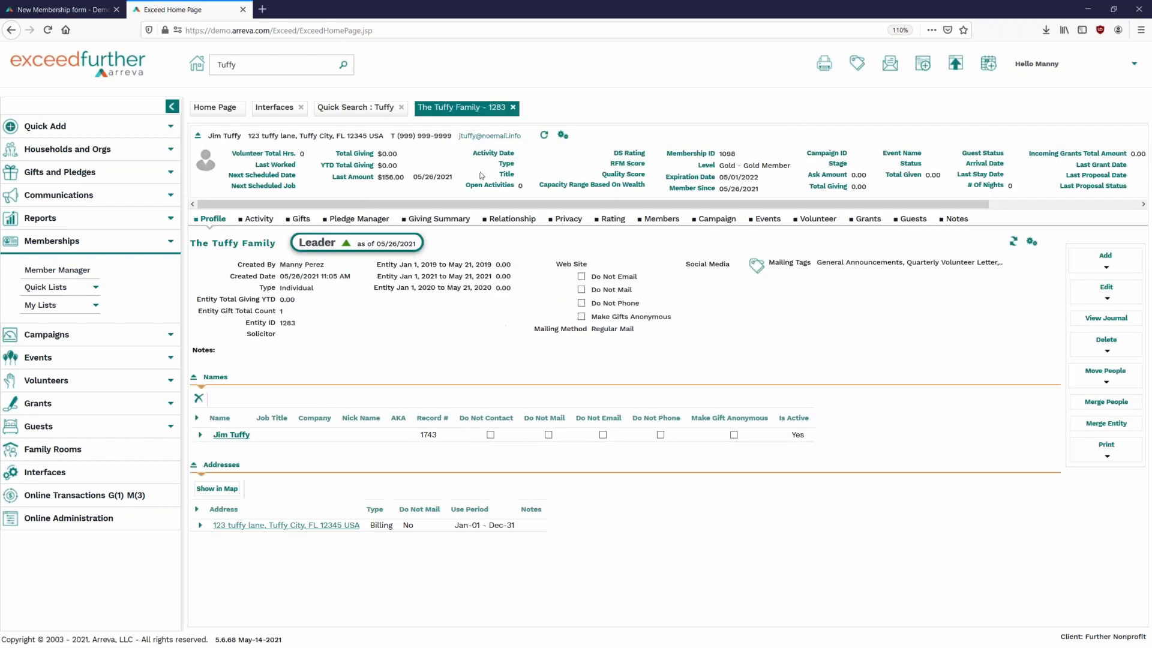
click(657, 224)
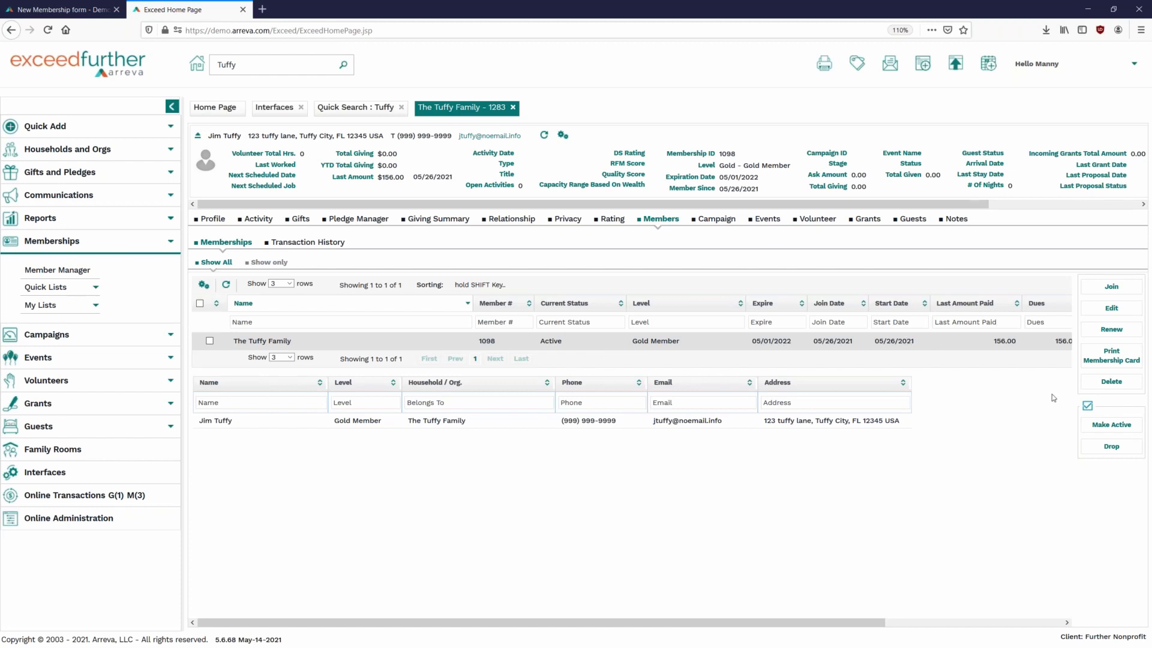
scroll(954, 372, right, 3)
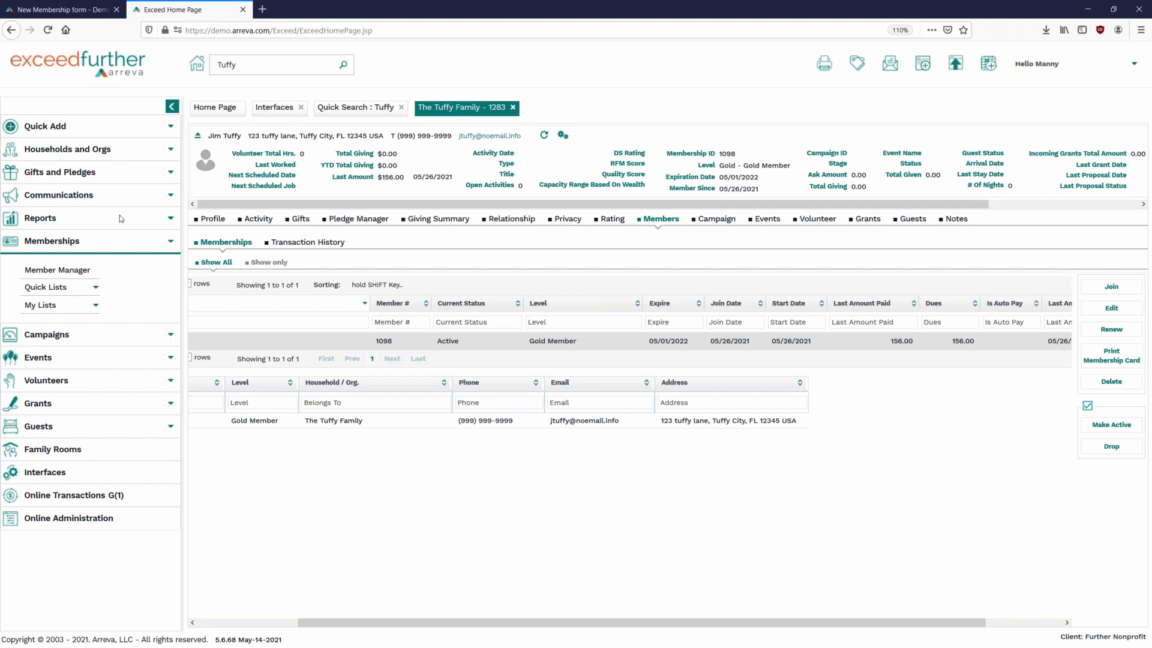
Step: Filter Member Manager's New Memberships to This Week and expand the individual members of two entries
click(74, 272)
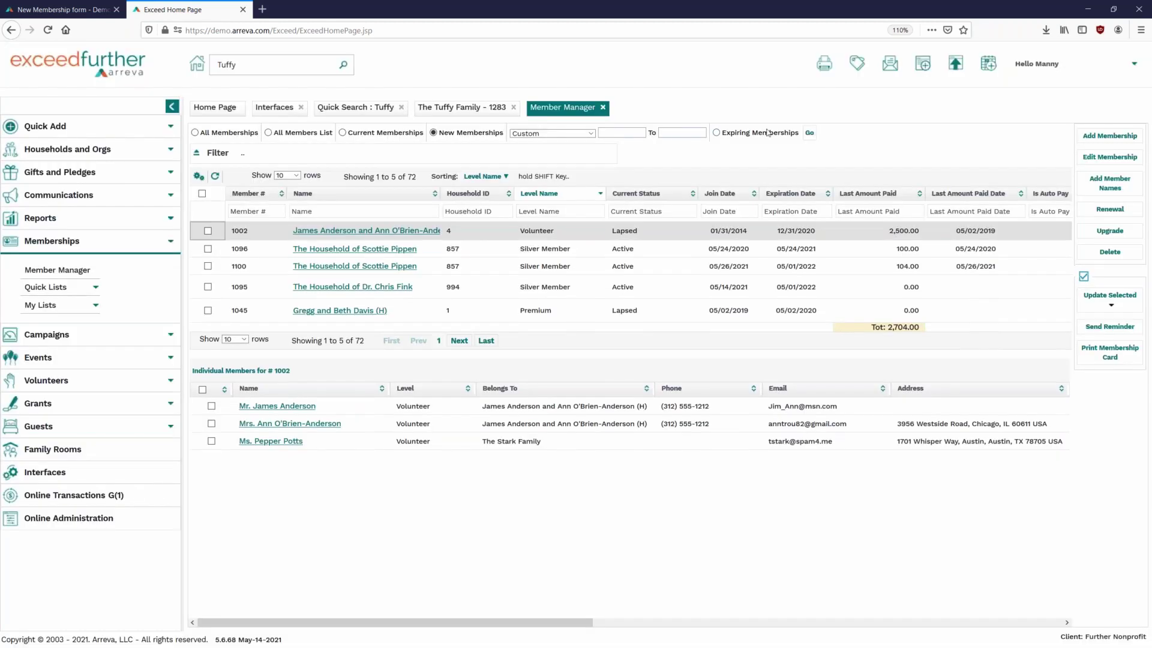
click(589, 133)
scroll(568, 327, down, 4)
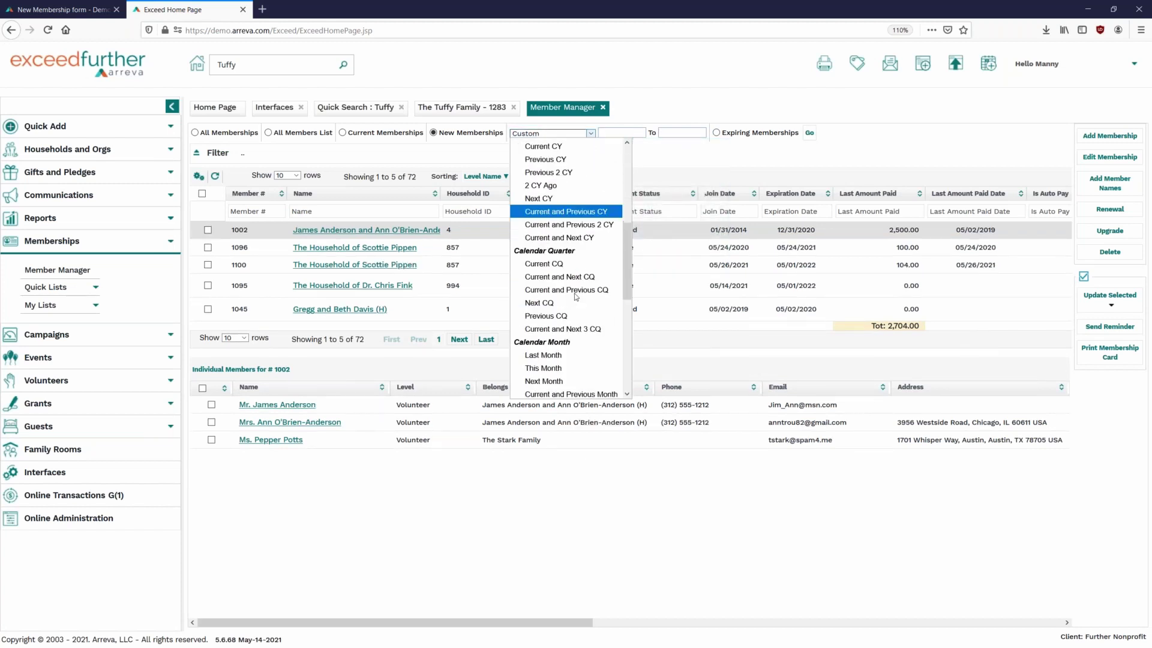
click(542, 355)
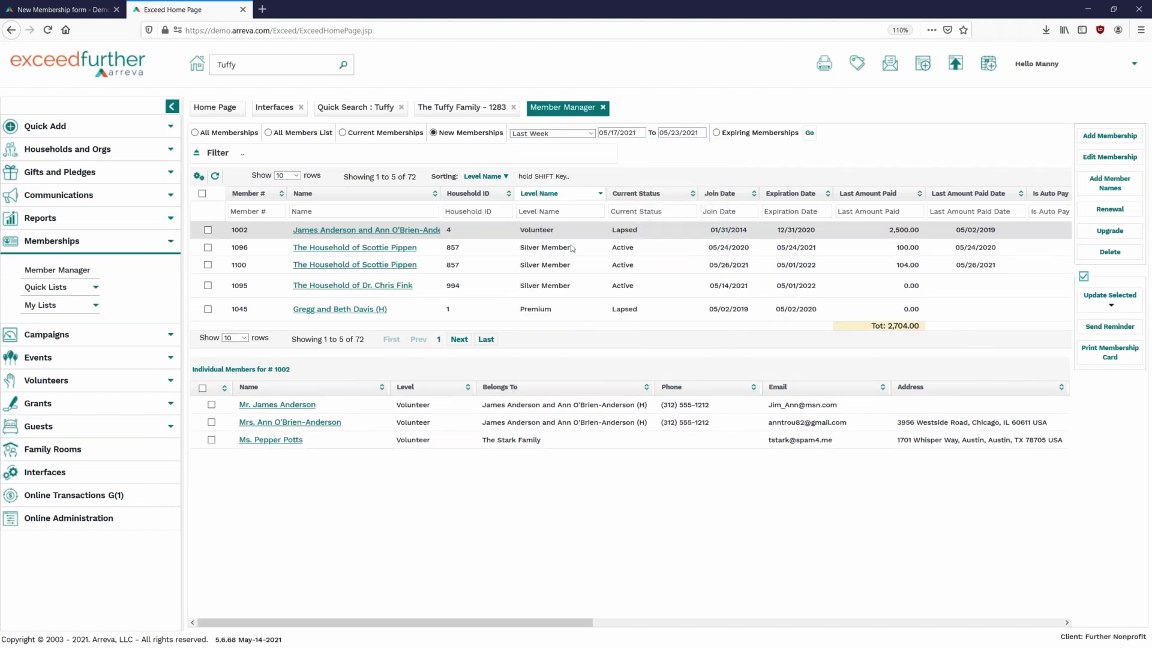
click(563, 133)
scroll(561, 240, down, 2)
click(546, 330)
click(809, 134)
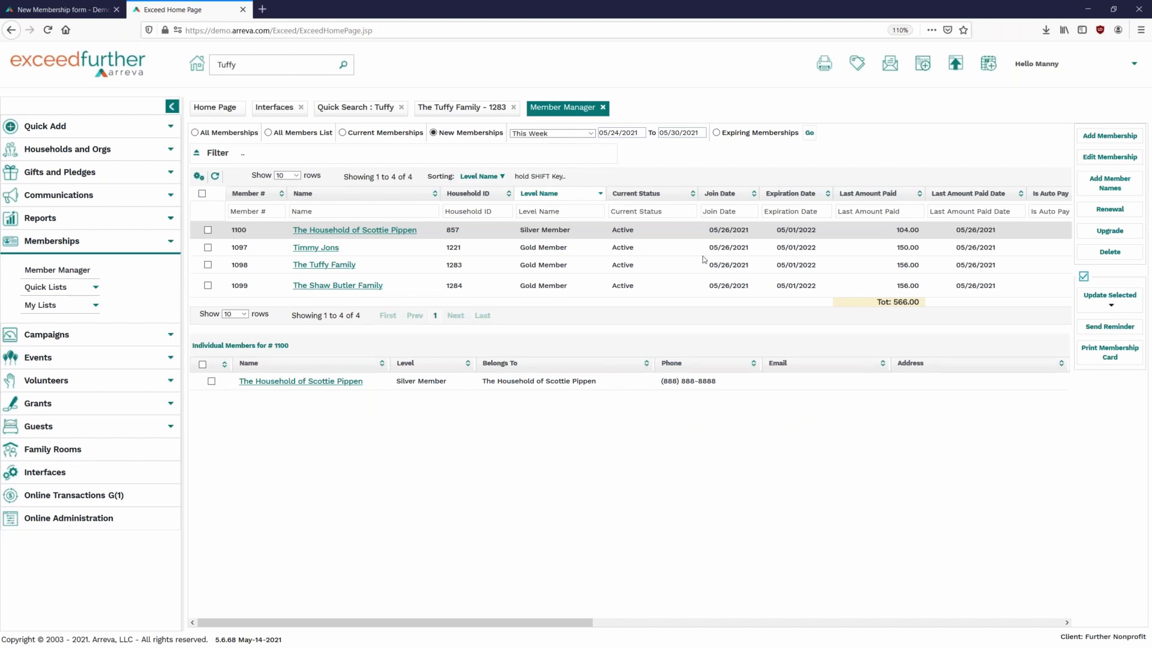
click(546, 266)
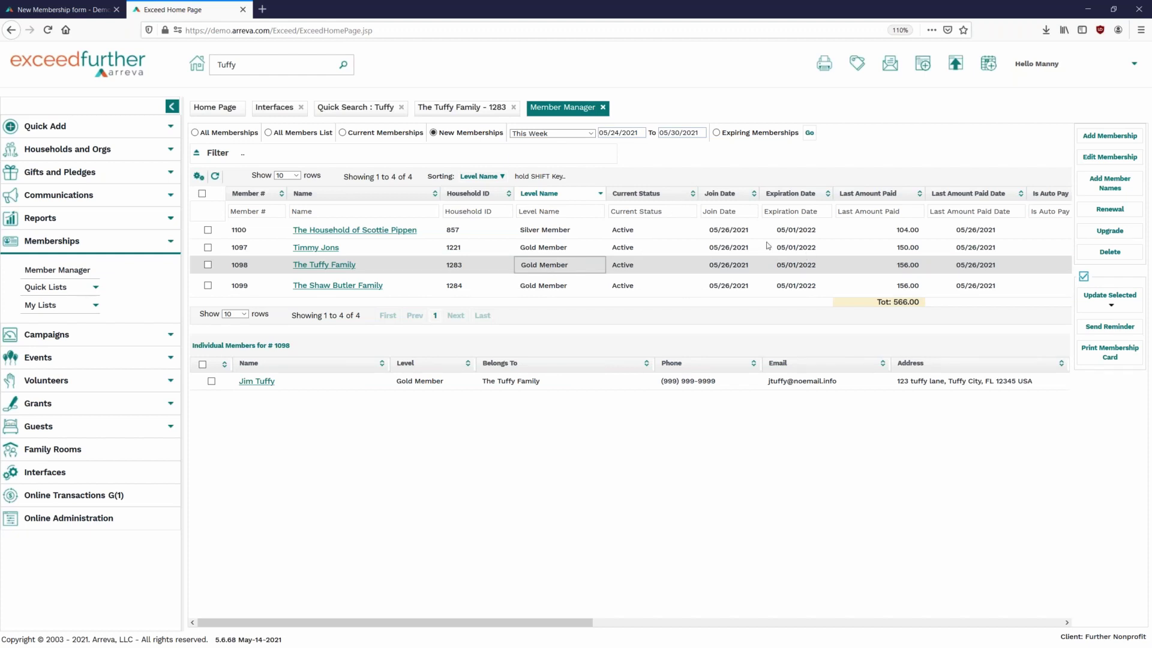
click(735, 229)
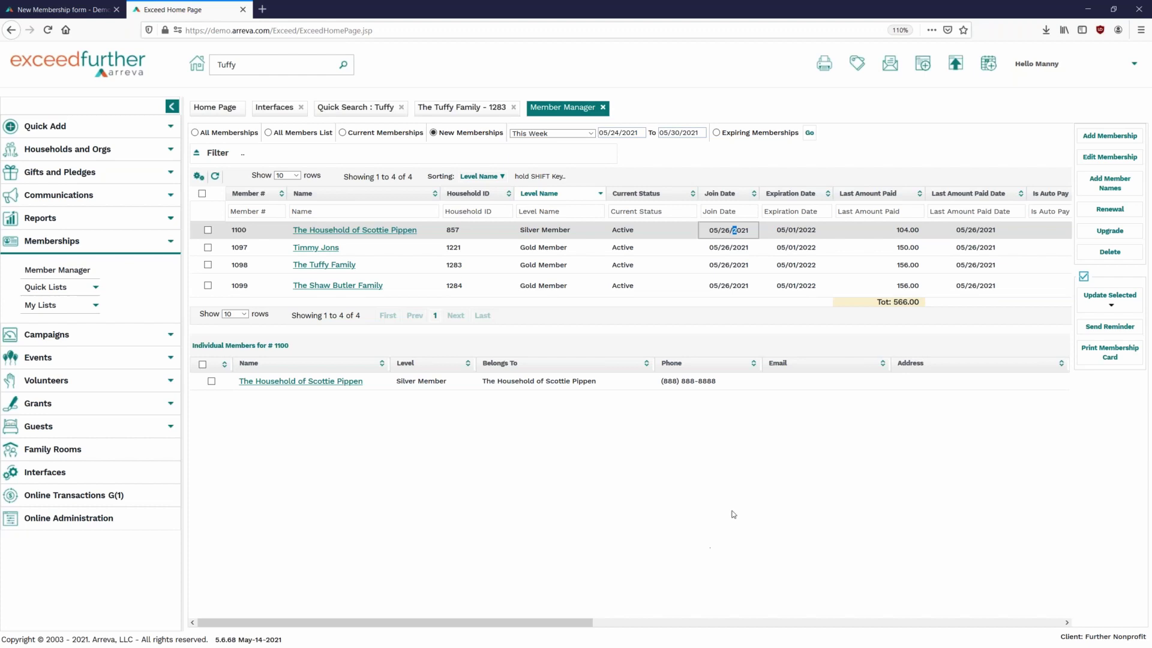
click(733, 423)
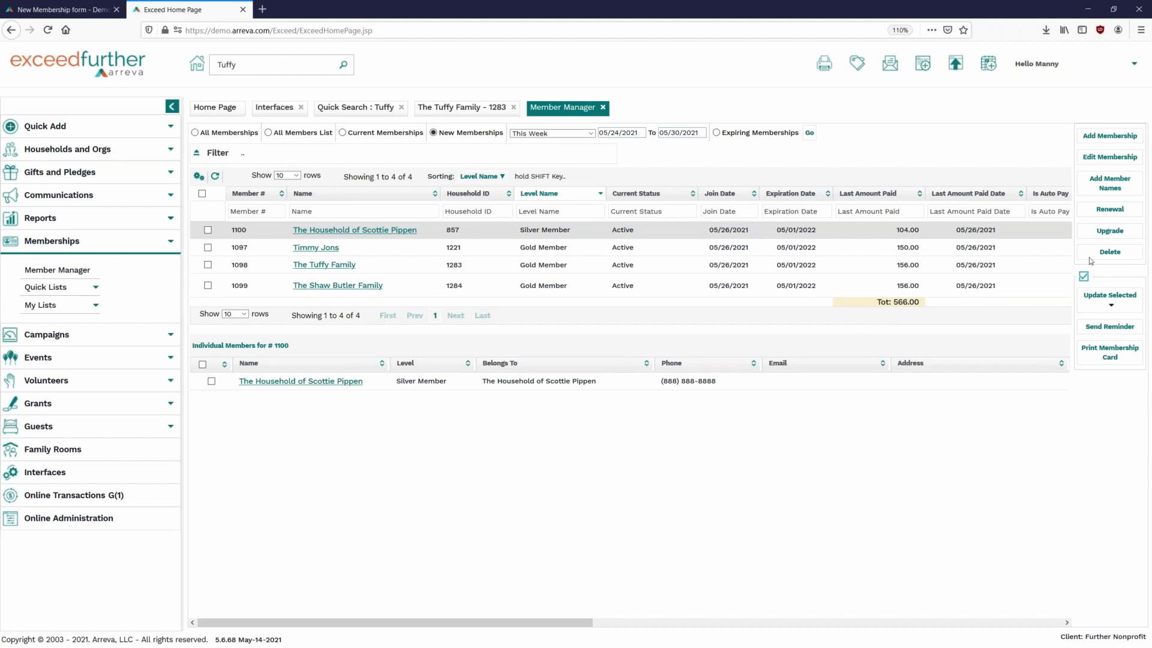